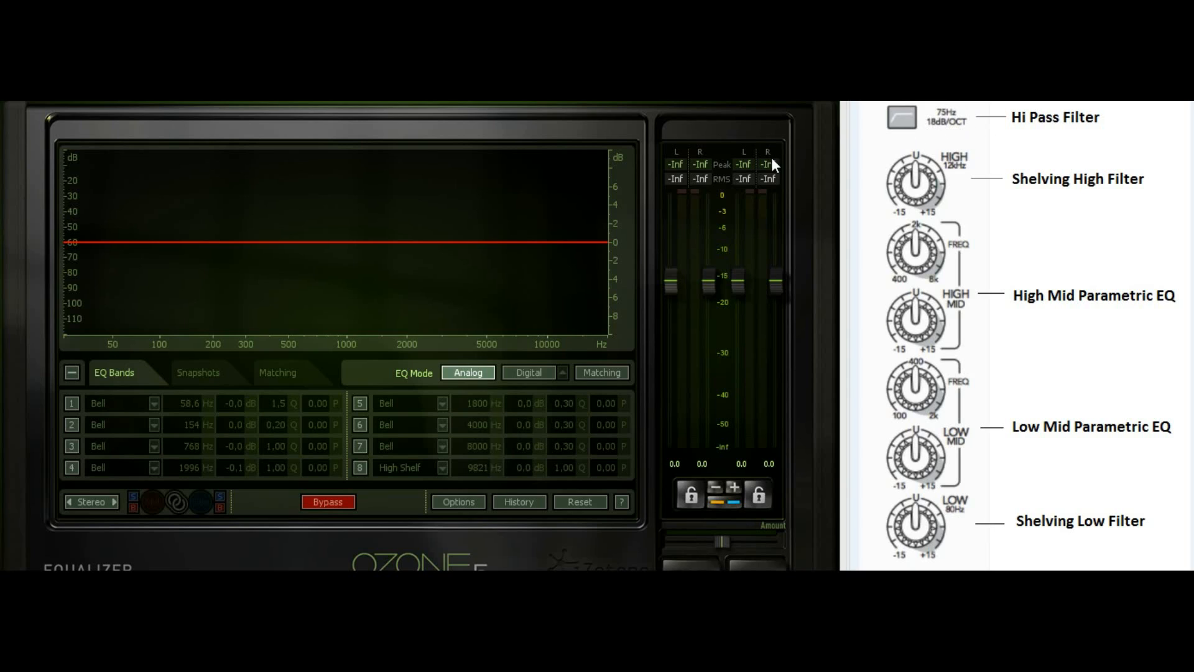
Enable band 1 as a Flat high-pass filter at 75 Hz with a 24 slope
click(72, 406)
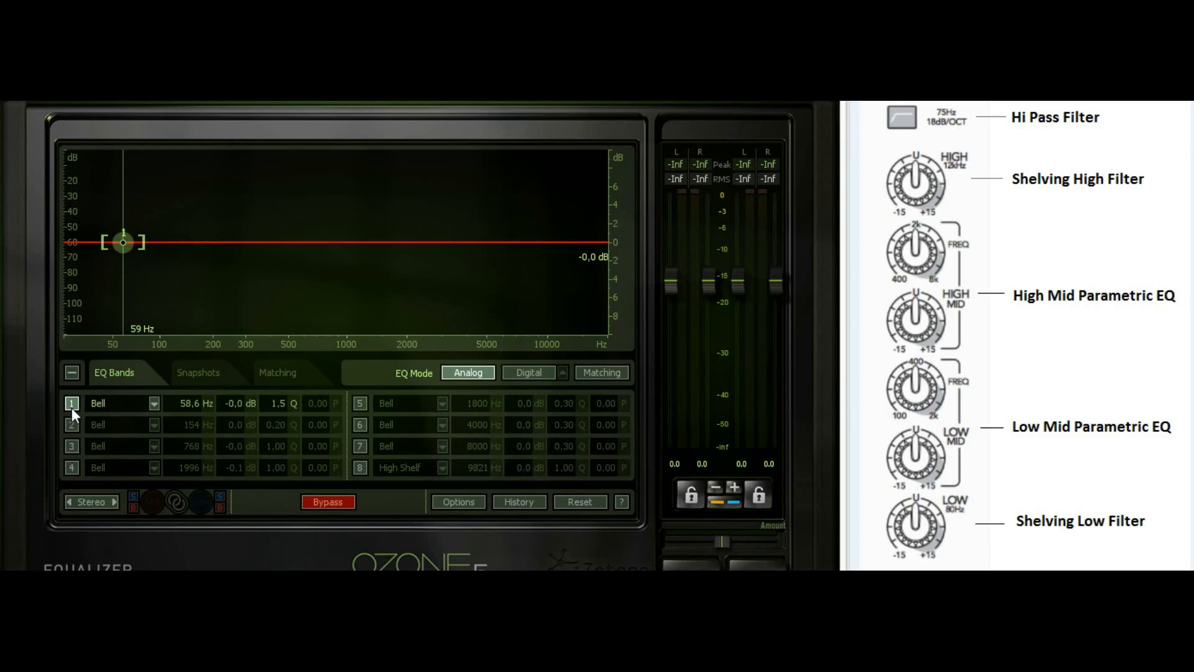
click(155, 404)
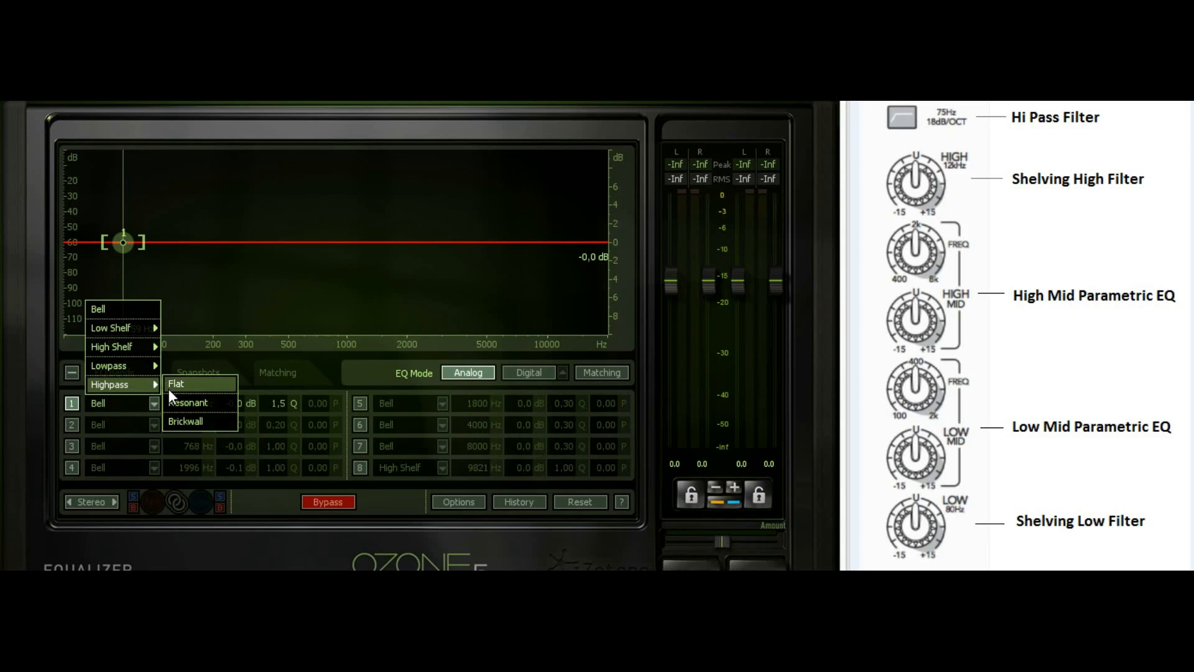
click(177, 385)
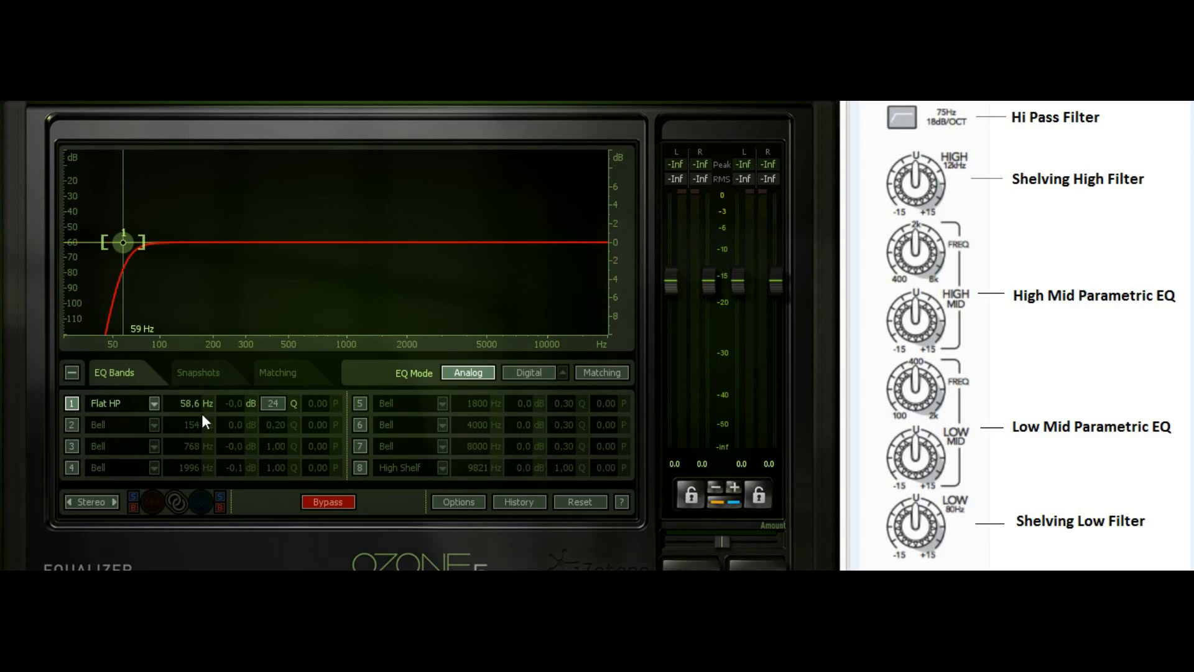
double_click(199, 406)
text(76)
key(BackSpace)
text(5)
key(Return)
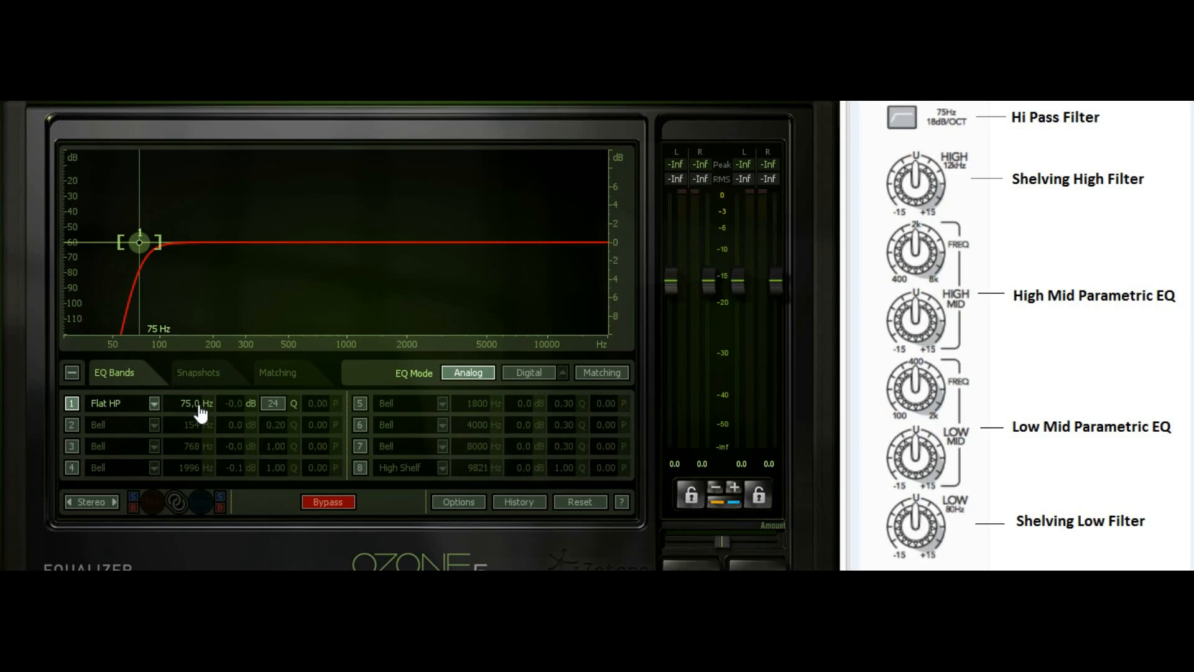
click(278, 408)
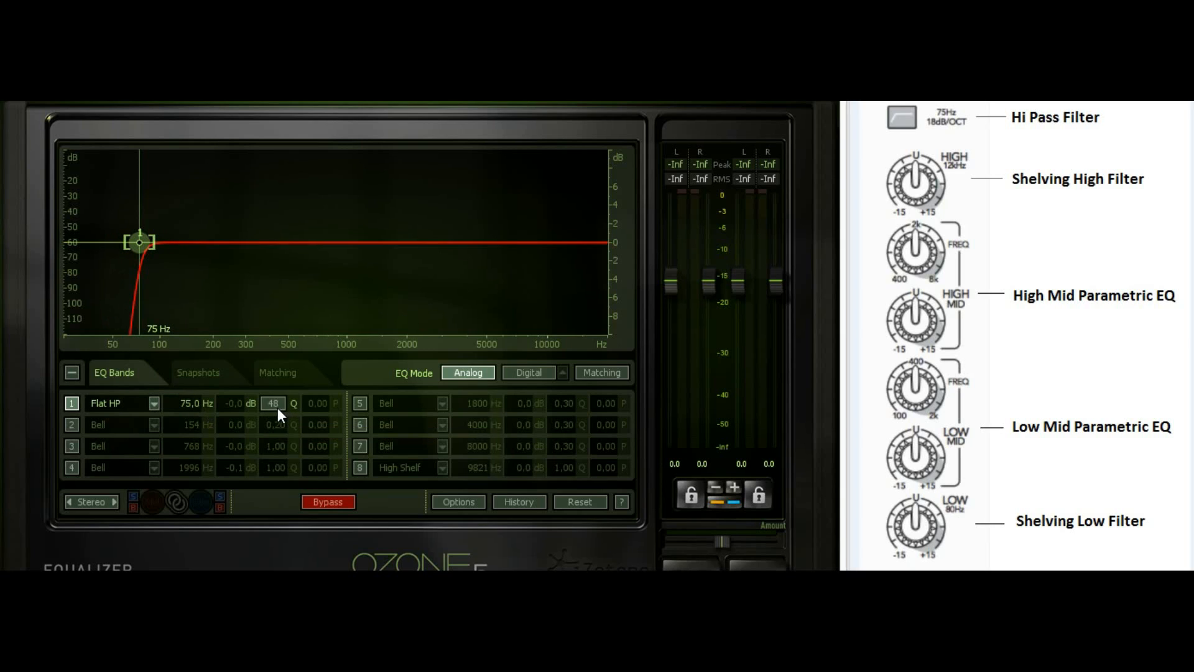
click(277, 408)
click(276, 407)
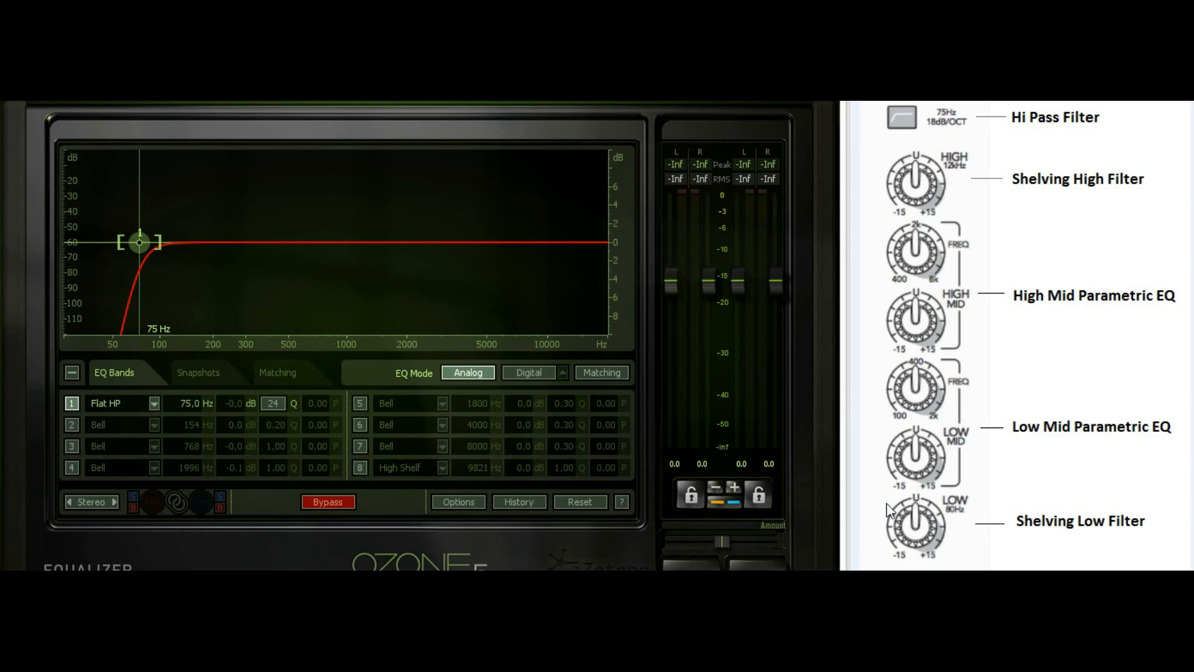
Enable band 2 as an Analog Low Shelf at 80 Hz with 0.0 dB gain
click(72, 425)
click(154, 427)
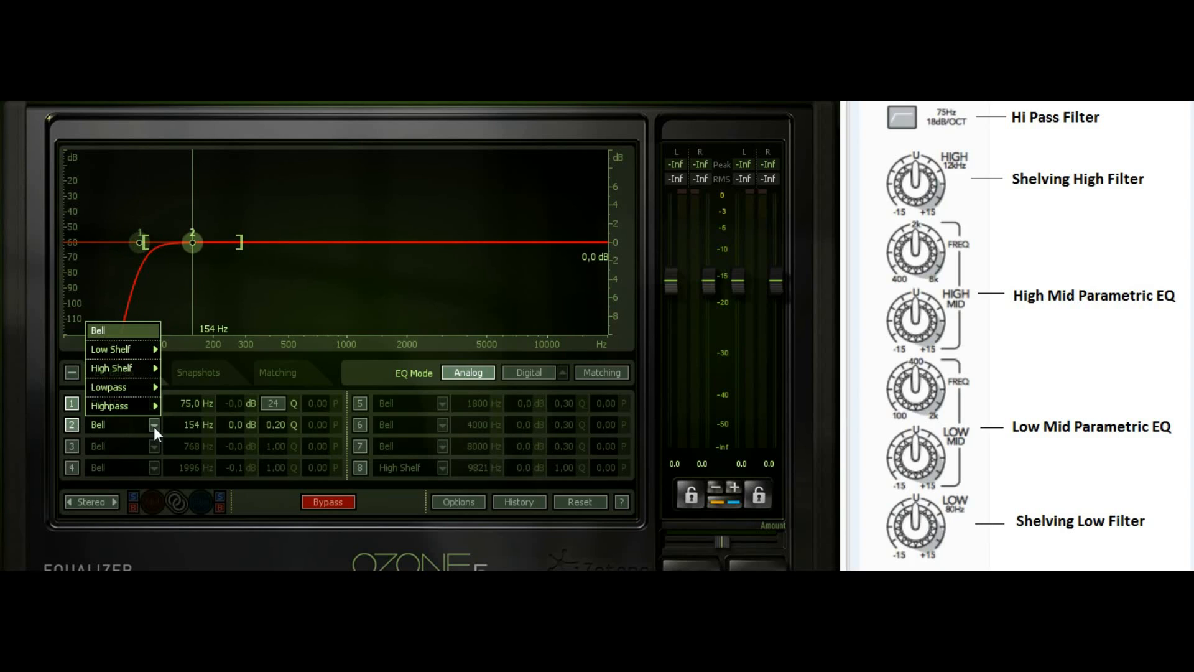
mouse_move(153, 368)
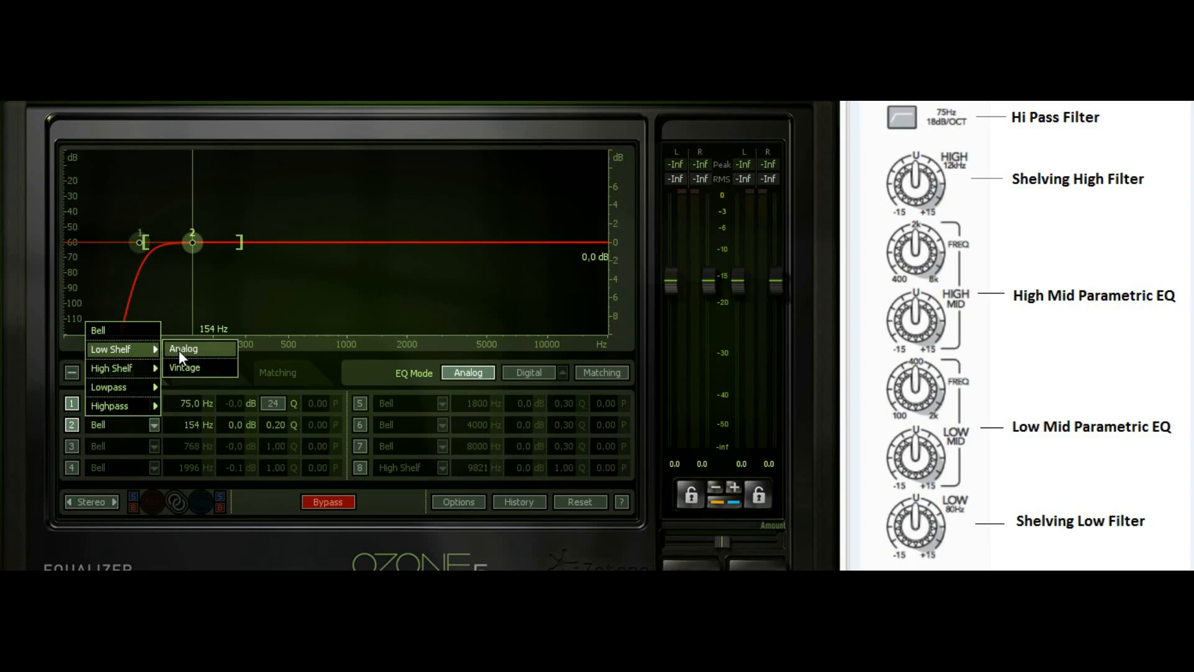
click(180, 350)
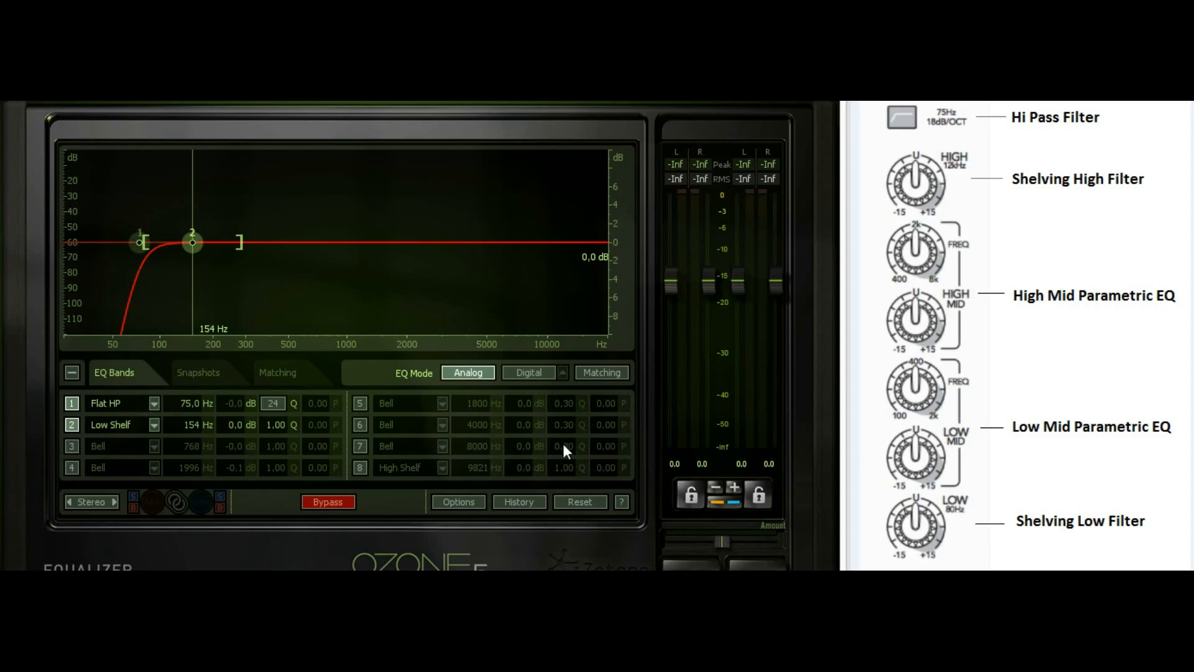
double_click(200, 426)
text(80)
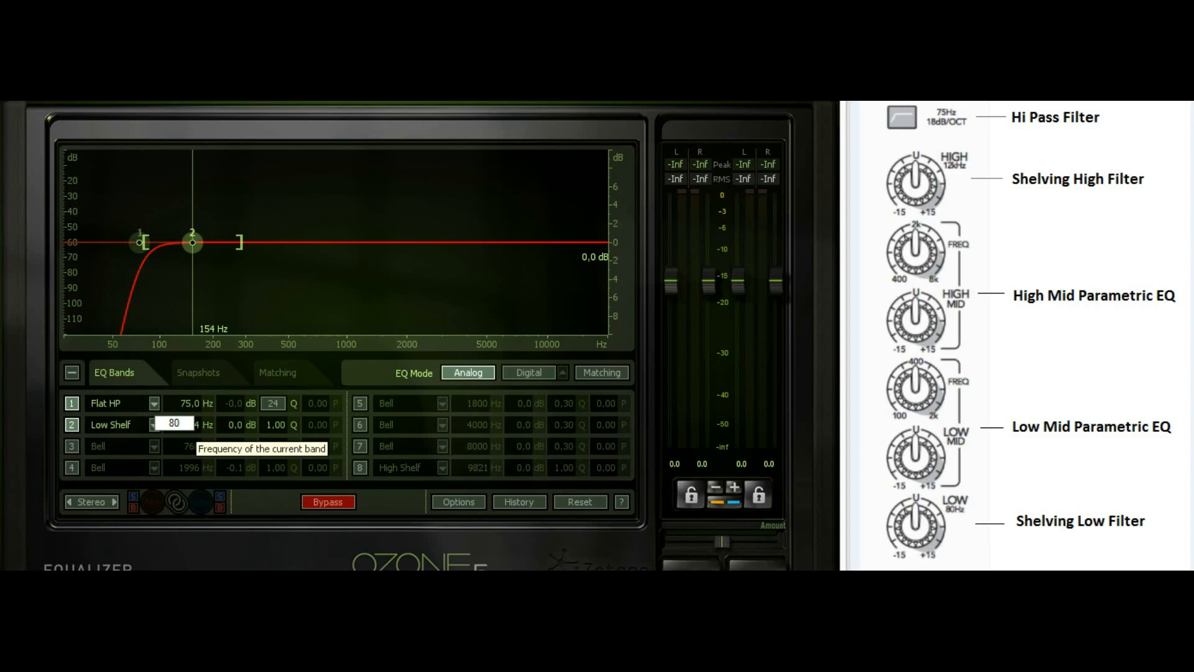
key(Return)
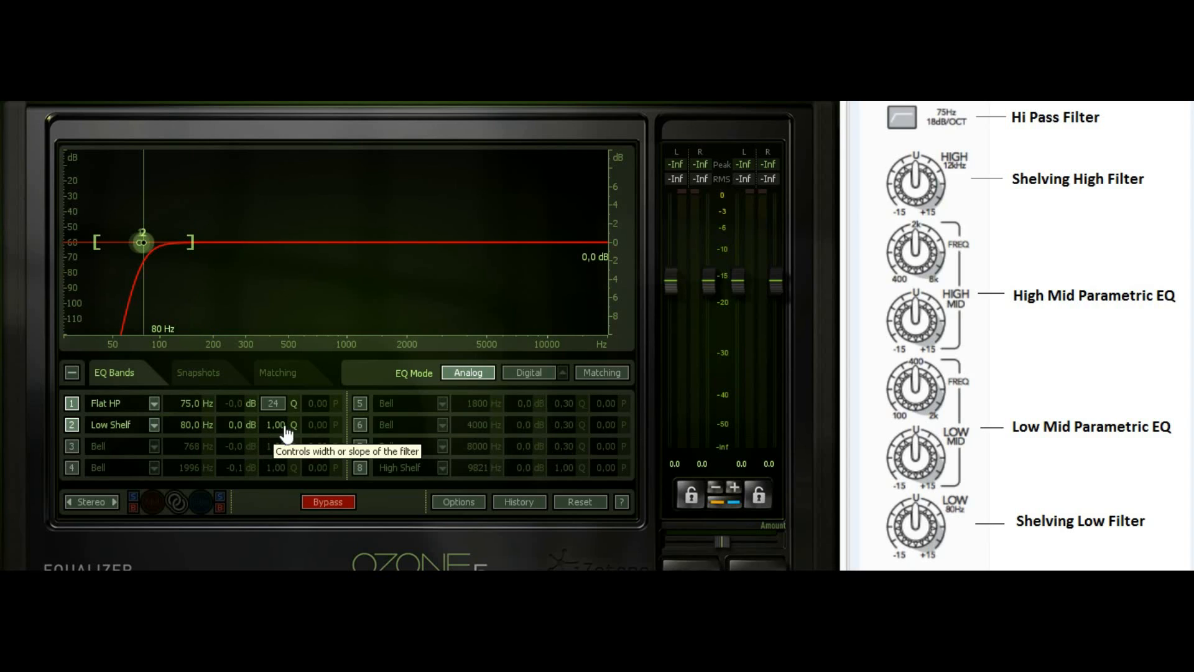
mouse_move(236, 427)
mouse_down()
mouse_move(237, 410)
mouse_move(237, 458)
mouse_move(239, 433)
mouse_up()
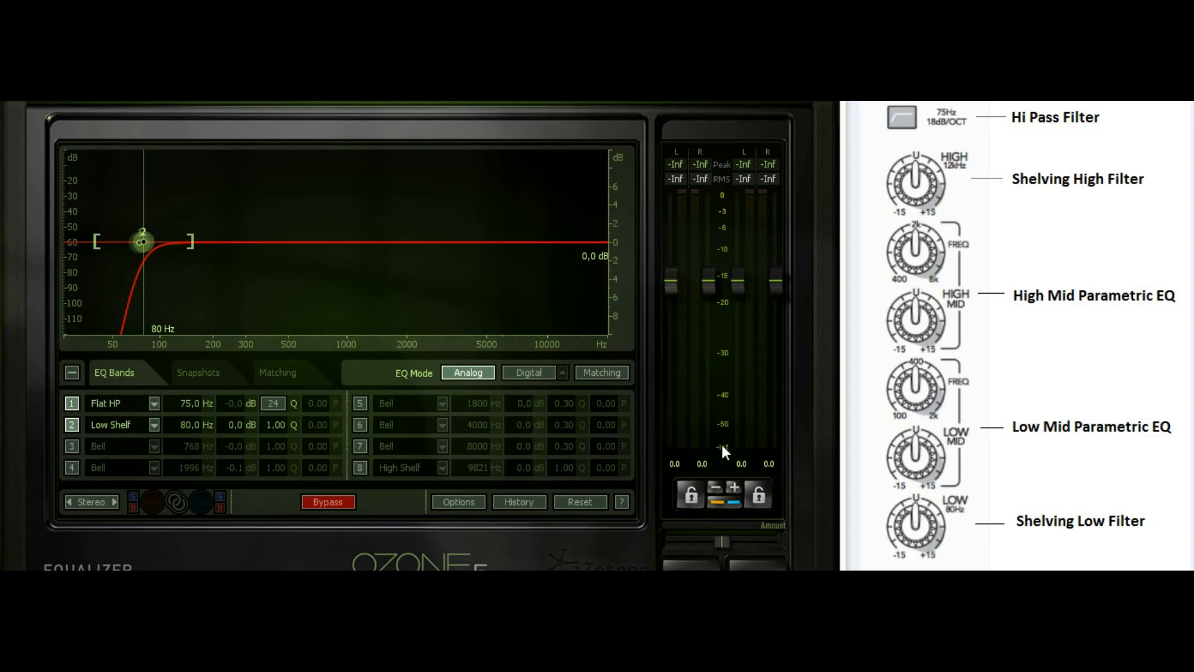
Enable band 3 and drag its bell node to about 468 Hz
click(70, 446)
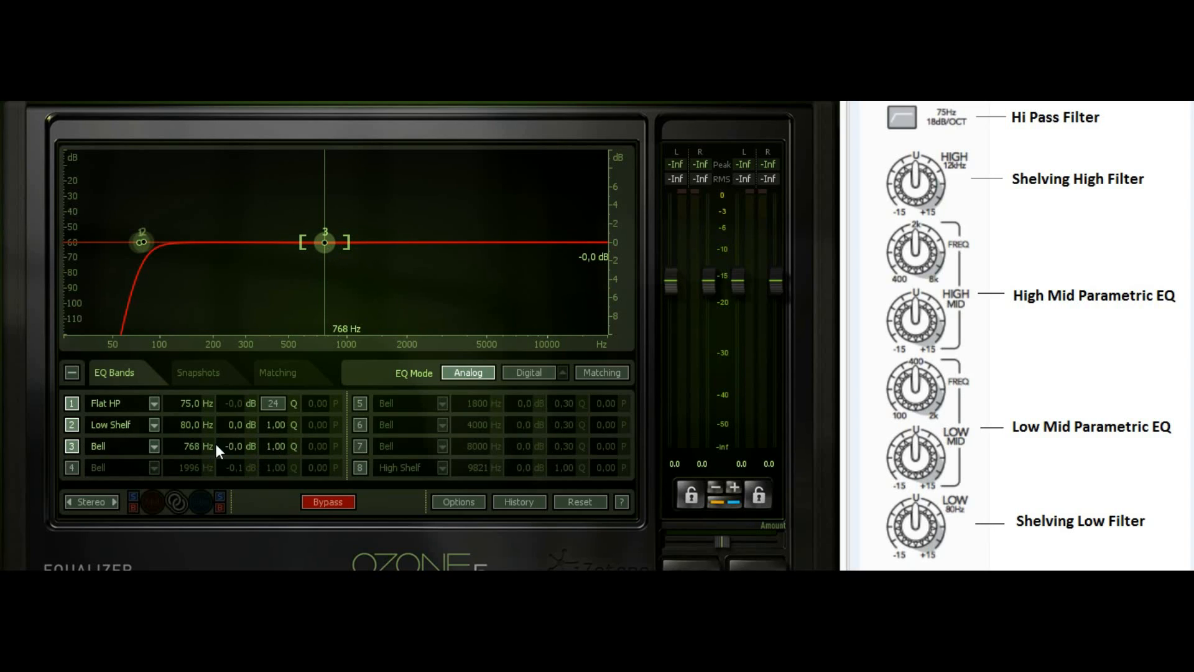
drag(324, 244, 283, 256)
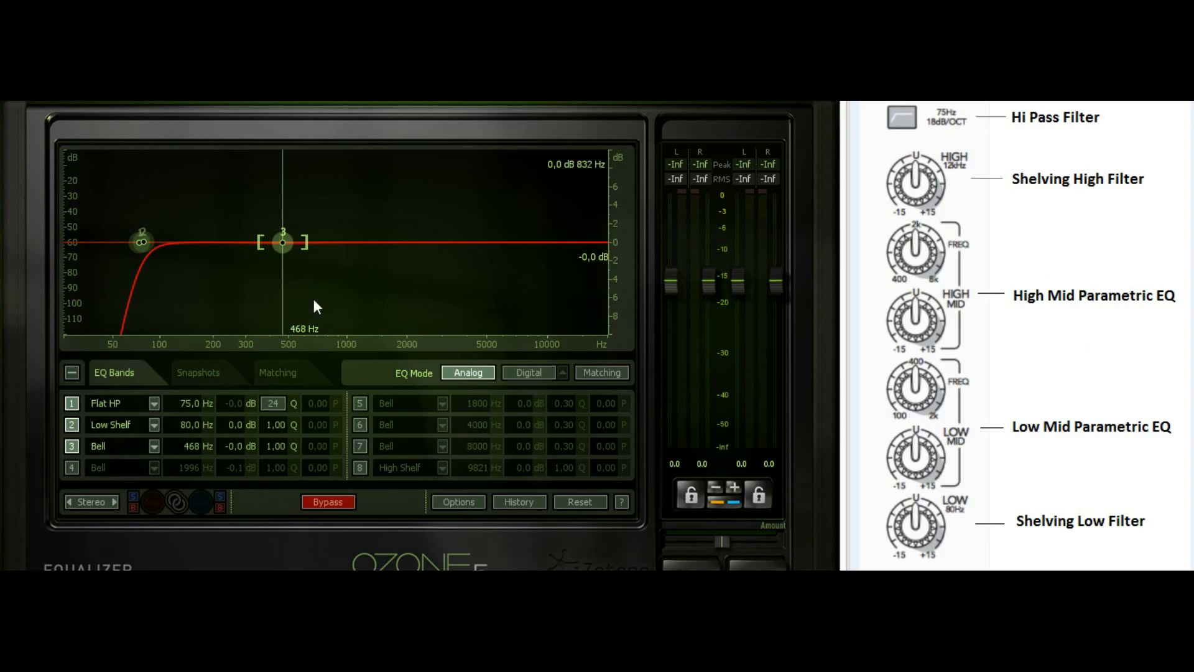
Enable band 4 and drag its bell node to about 1528 Hz
click(72, 467)
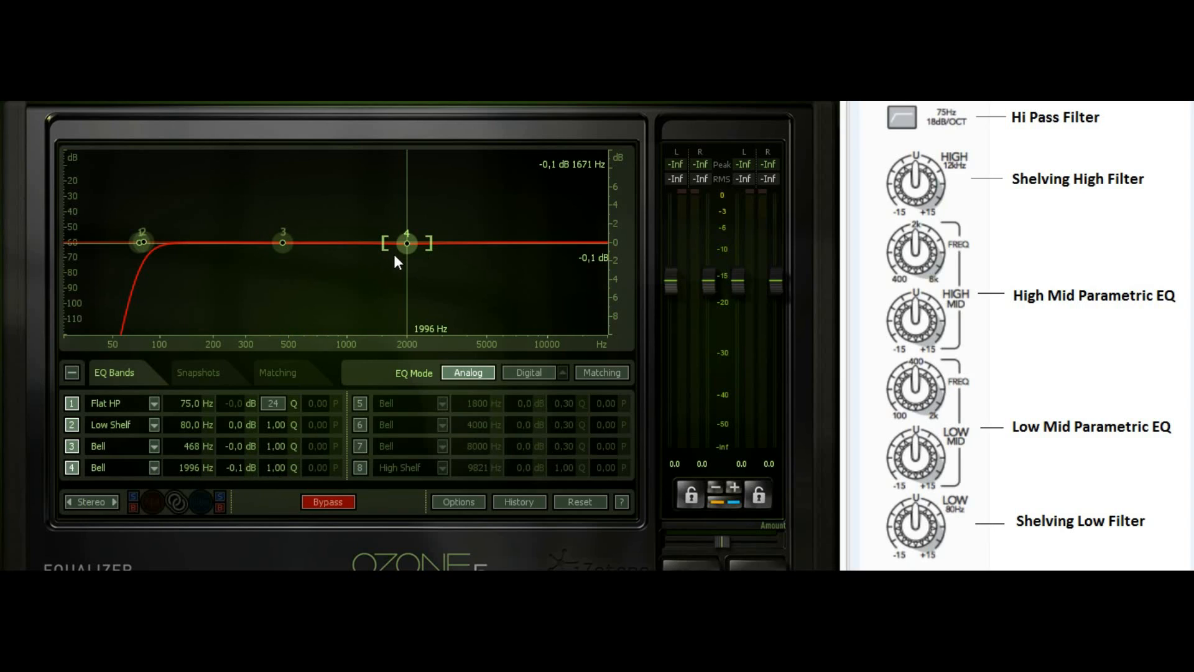
drag(406, 243, 384, 255)
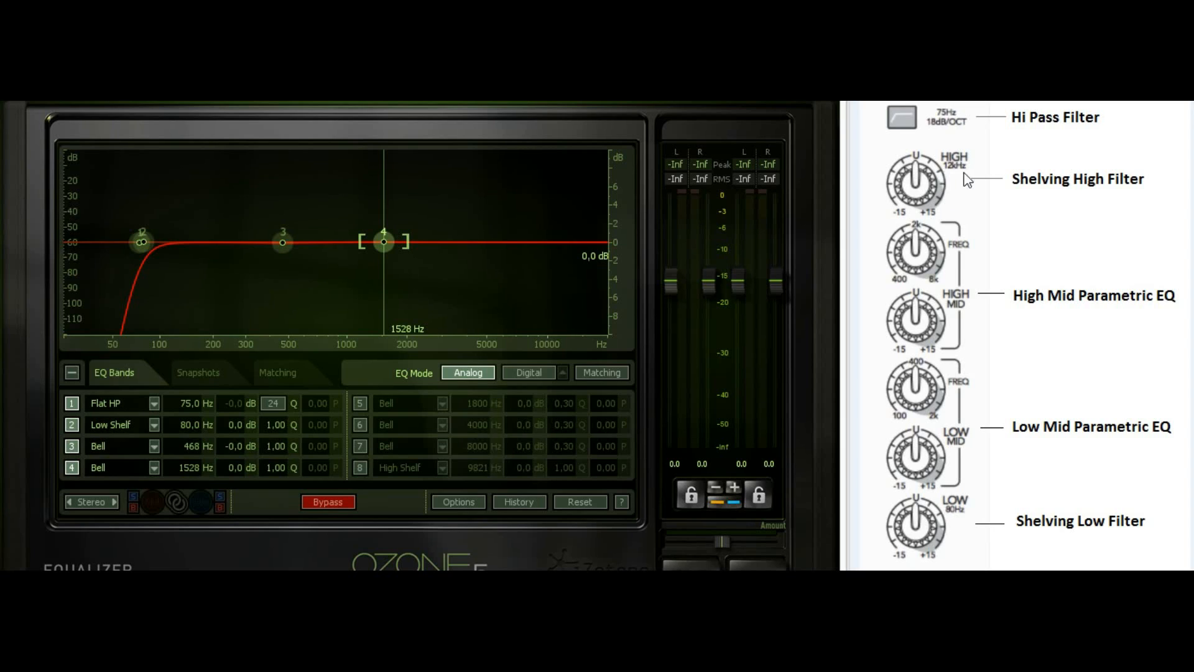
Enable band 8 as a High Shelf at 12000 Hz with a 0.1 dB gain nudge
click(360, 467)
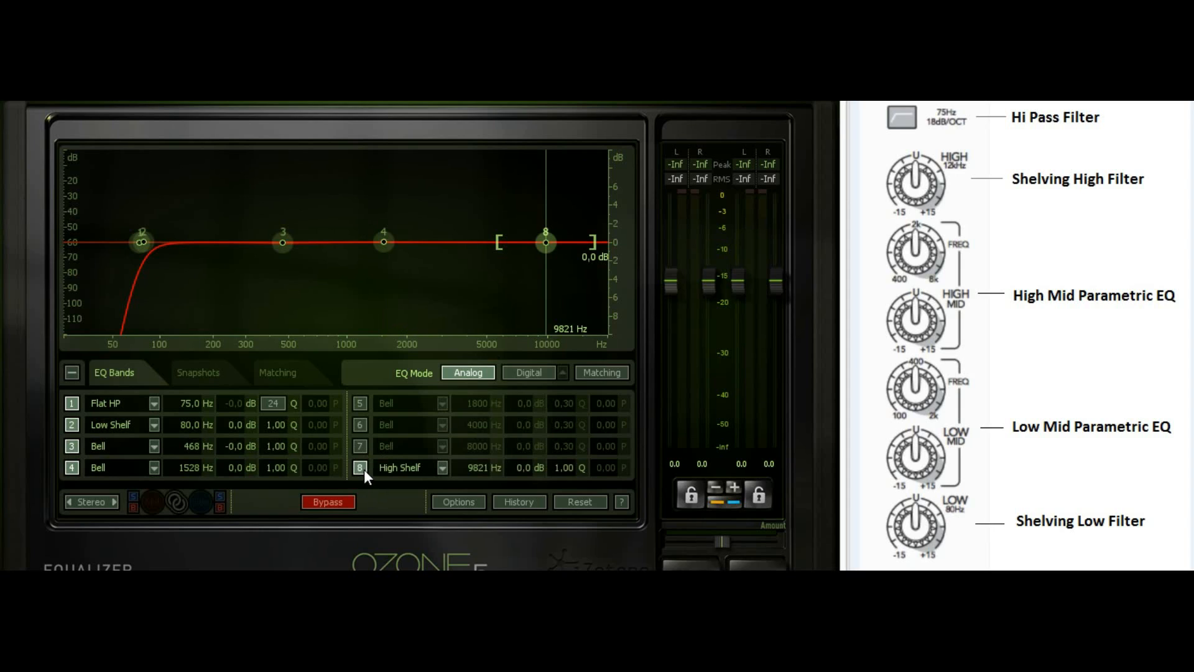
click(441, 468)
click(441, 468)
double_click(475, 471)
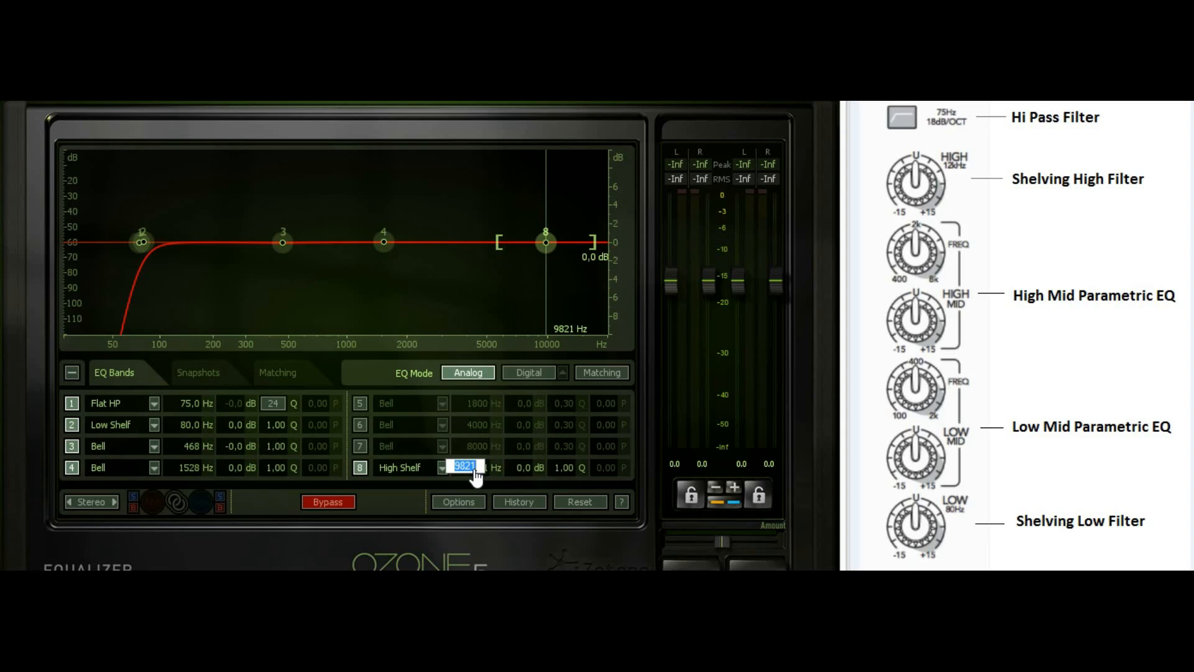
text(12000)
key(Return)
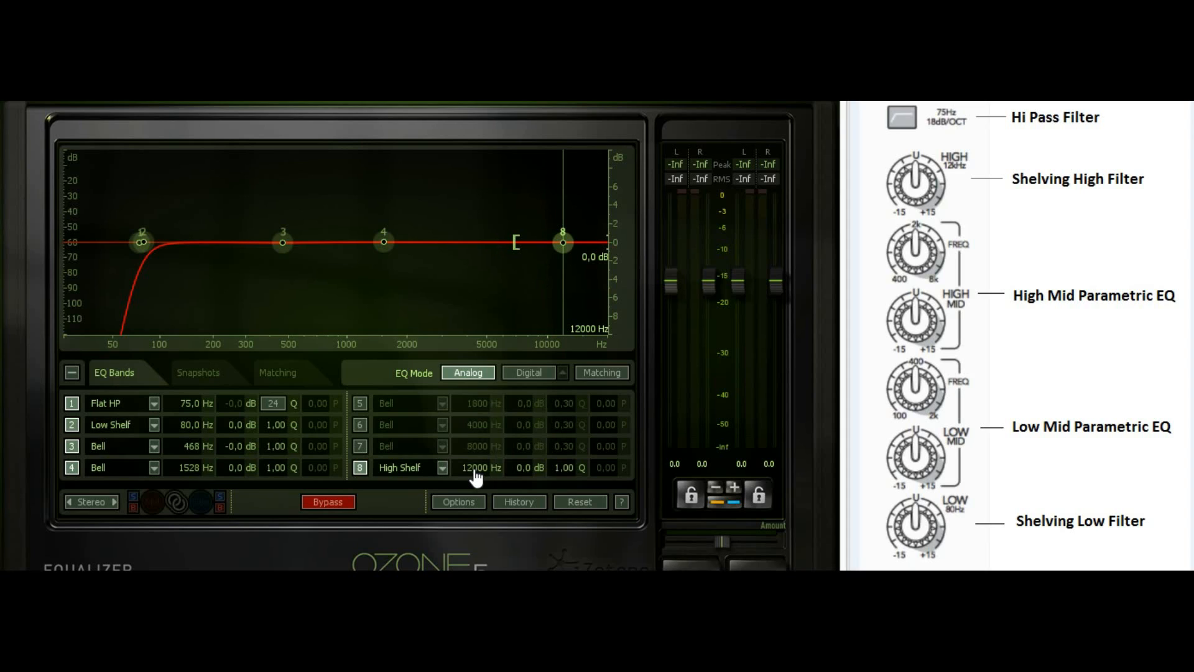
drag(528, 475, 528, 457)
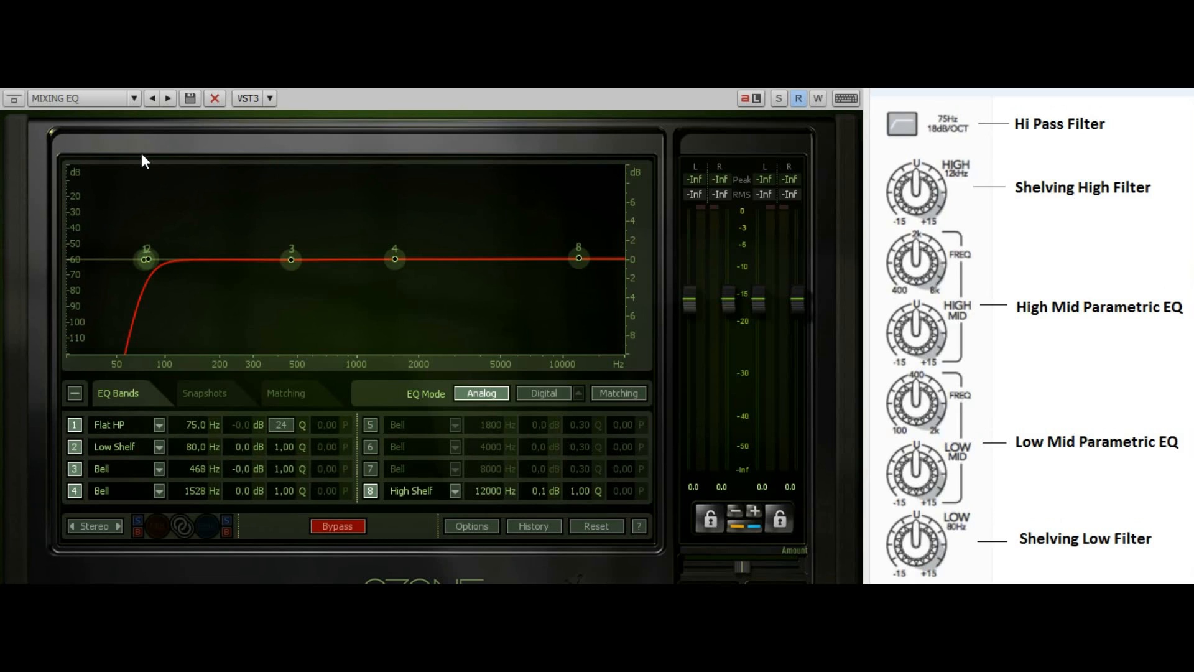
Save the preset as 'MIXING BOARD EQ' and select it in the preset list
click(87, 100)
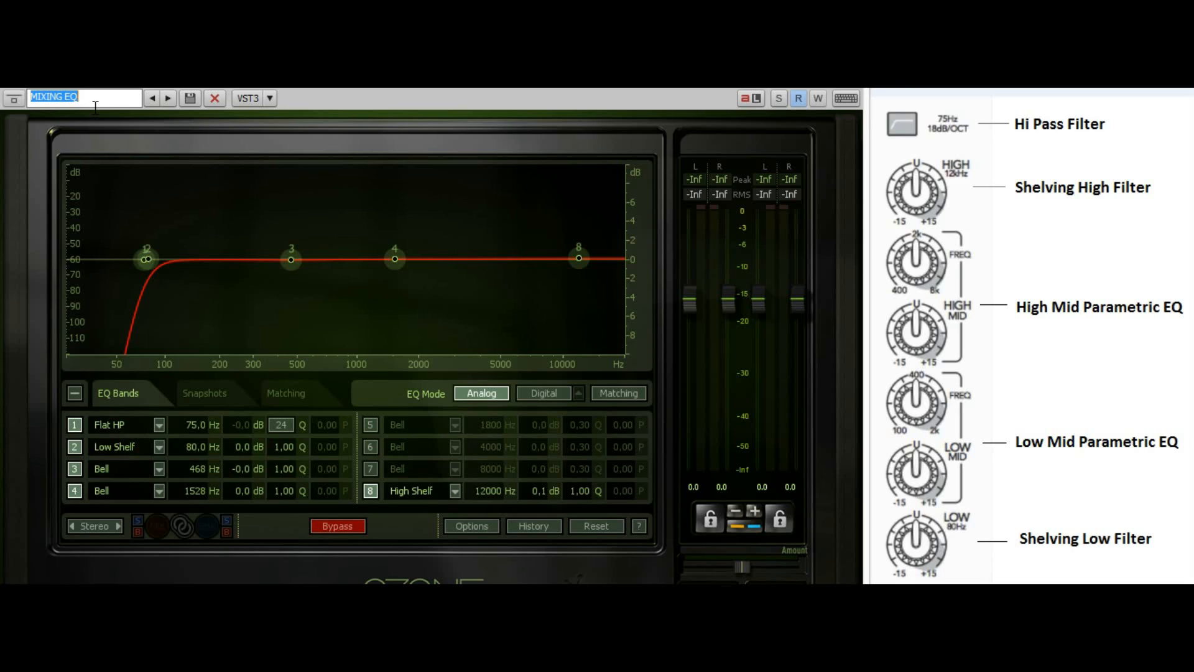
text(MIXING BOARD EQ)
click(190, 97)
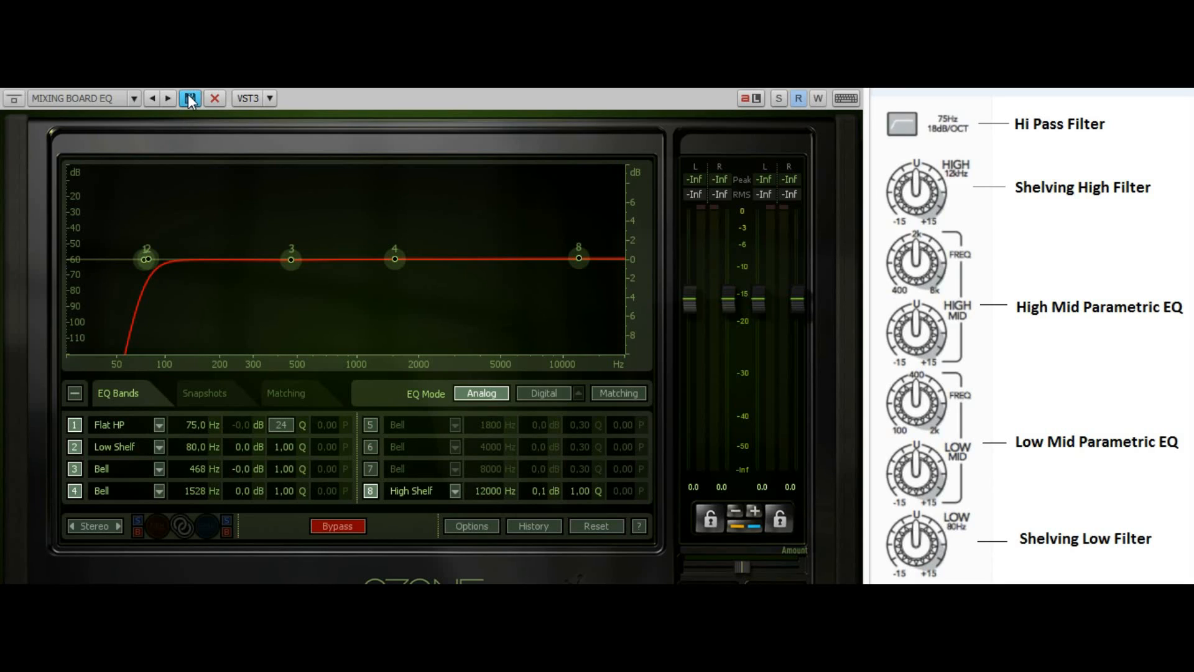
click(138, 99)
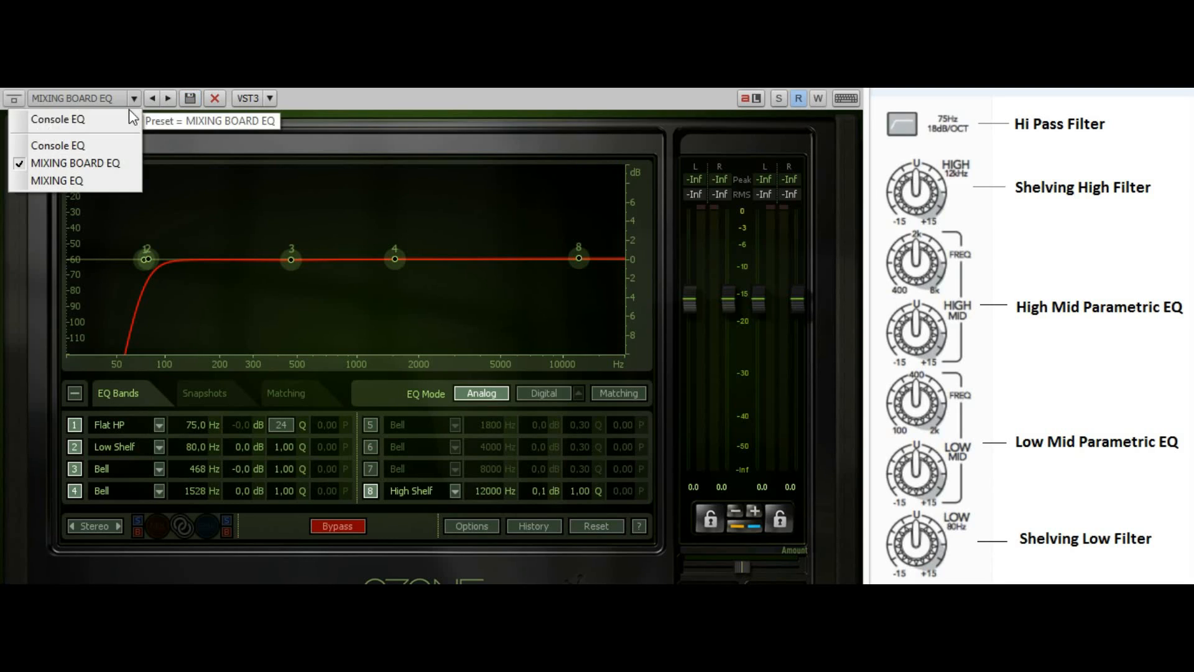
click(83, 165)
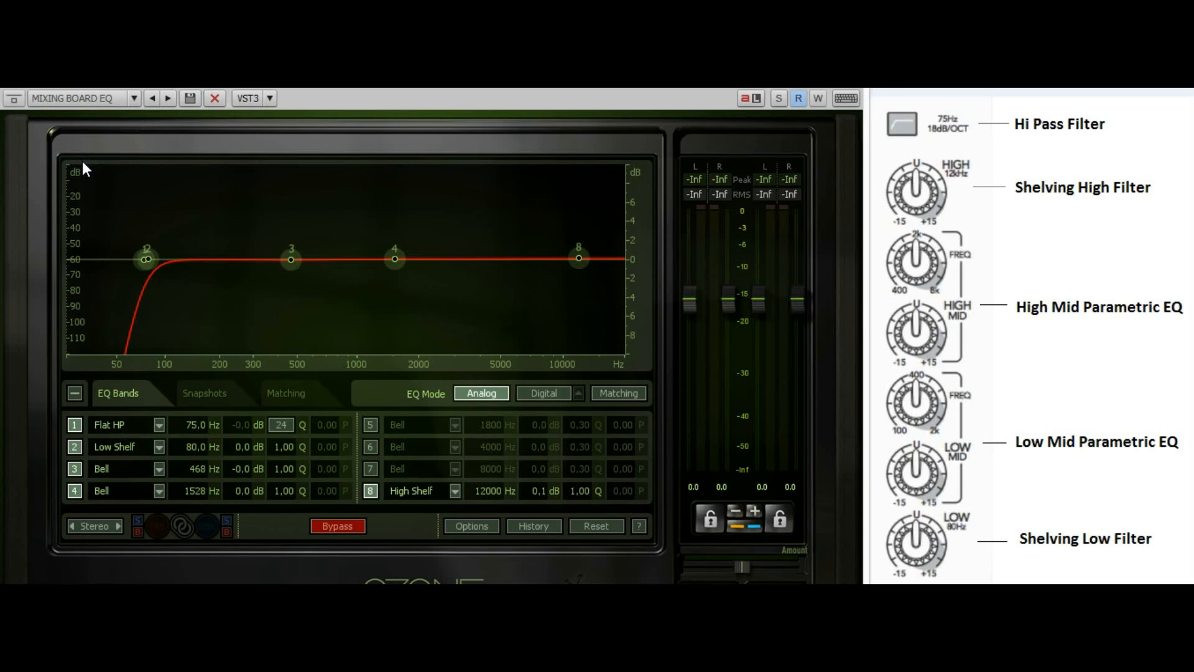